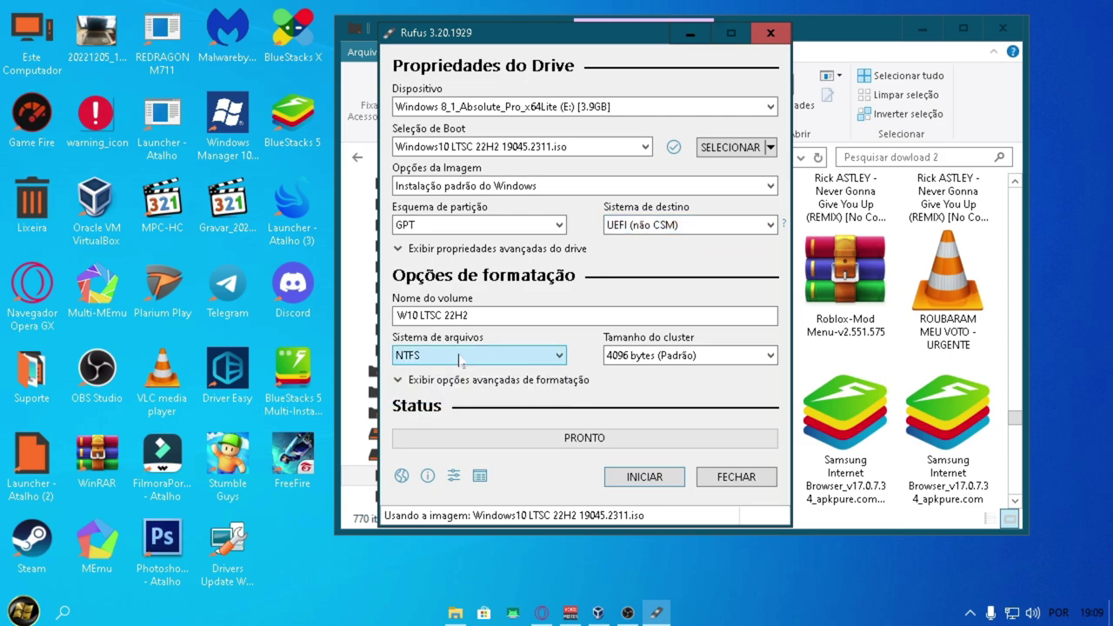
Write the Windows10 LTSC 22H2 19045.2311.iso image to the E: USB drive and close Rufus once the drive is ready.
{"action": "left_click", "coordinate": [753, 321]}
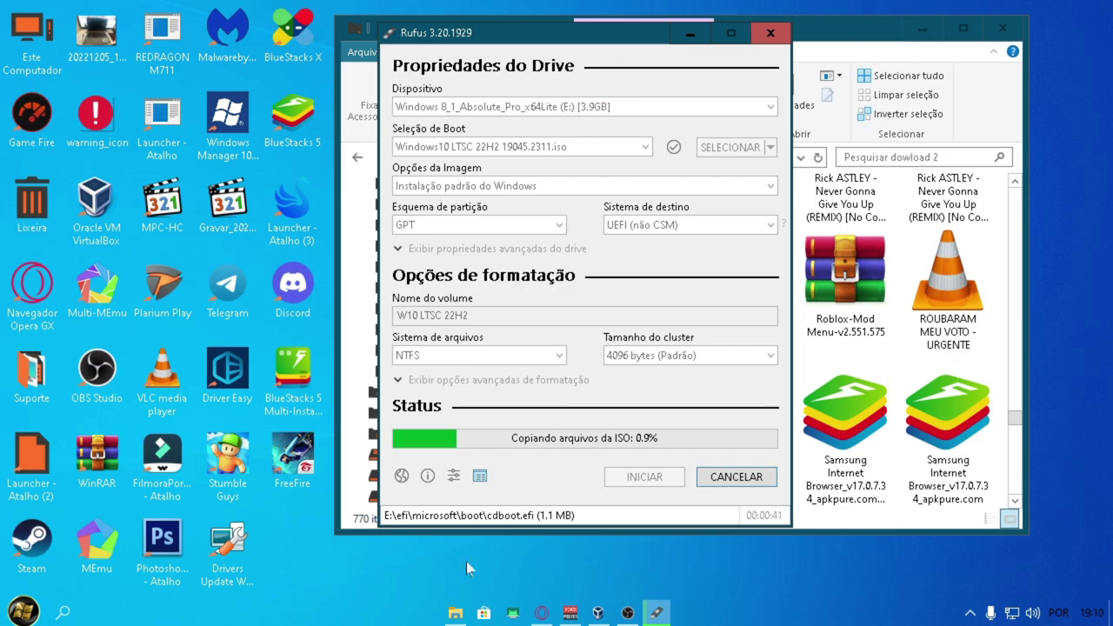
{"action": "key", "text": "super+e"}
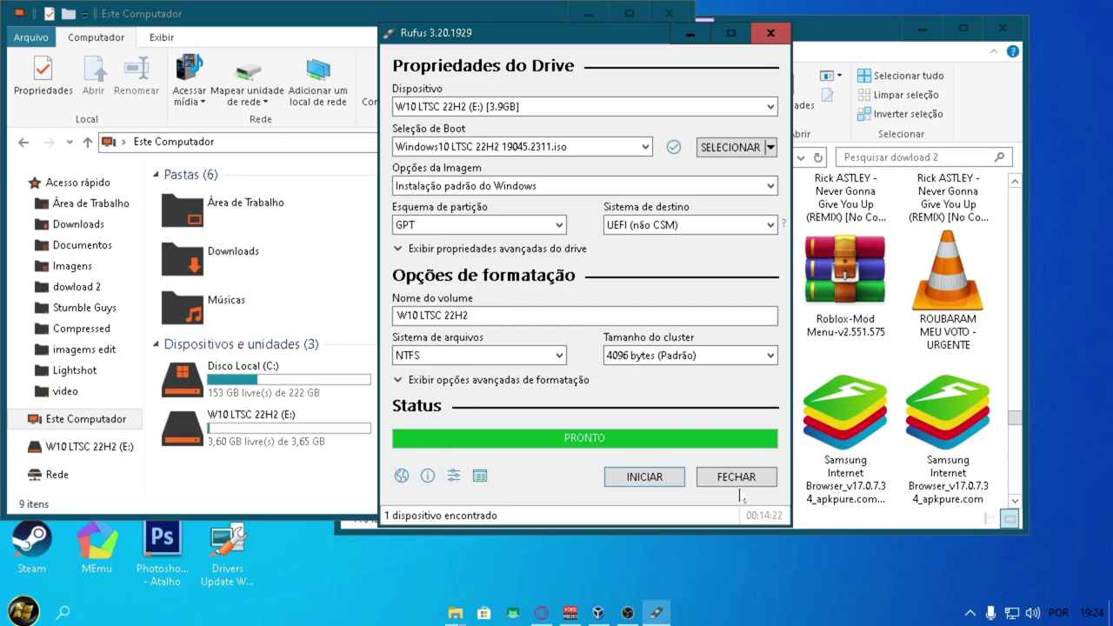
{"action": "left_click", "coordinate": [745, 478]}
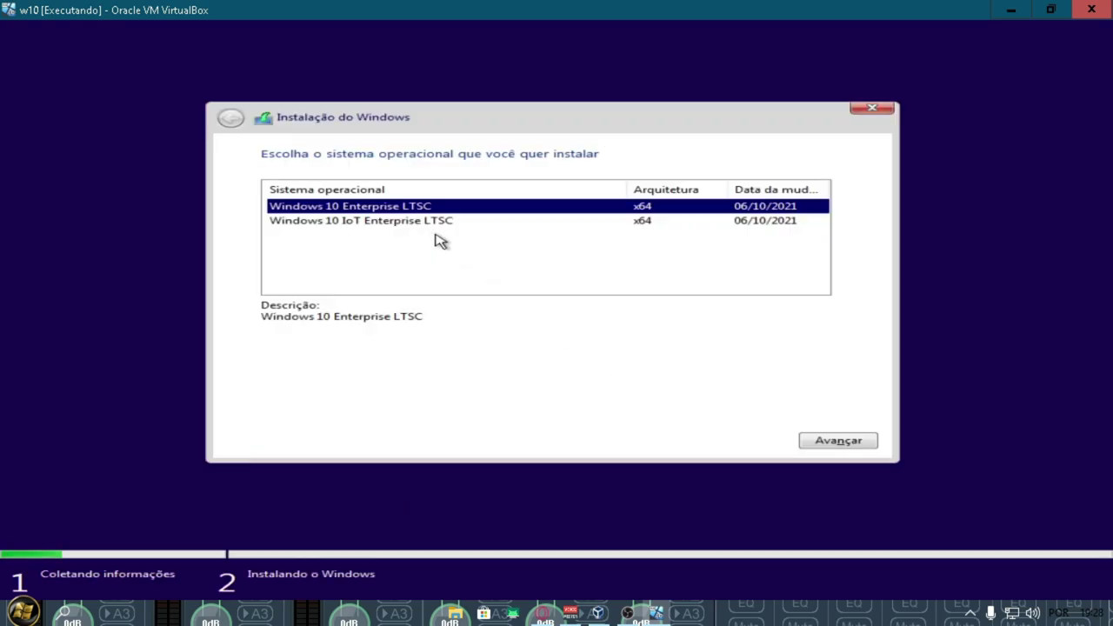
Select the Windows 10 Enterprise LTSC edition and accept its licence terms, continuing with the custom installation.
{"action": "left_click", "coordinate": [830, 444]}
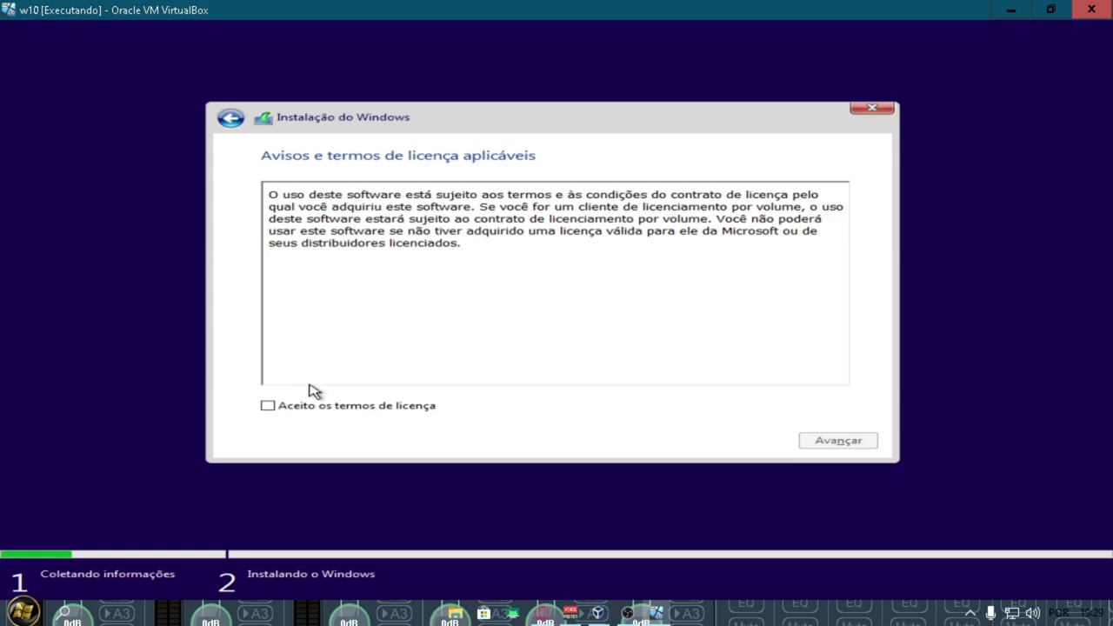
{"action": "left_click", "coordinate": [268, 405]}
{"action": "left_click", "coordinate": [838, 440]}
{"action": "left_click", "coordinate": [409, 283]}
Wipe disk 0 from a command prompt using diskpart with list disk, select disk 0 and clean, and return to setup.
{"action": "key", "text": "shift+F10"}
{"action": "type", "text": "diskpart"}
{"action": "key", "text": "Return"}
{"action": "type", "text": "list disk"}
{"action": "key", "text": "Return"}
{"action": "type", "text": "select disk 0"}
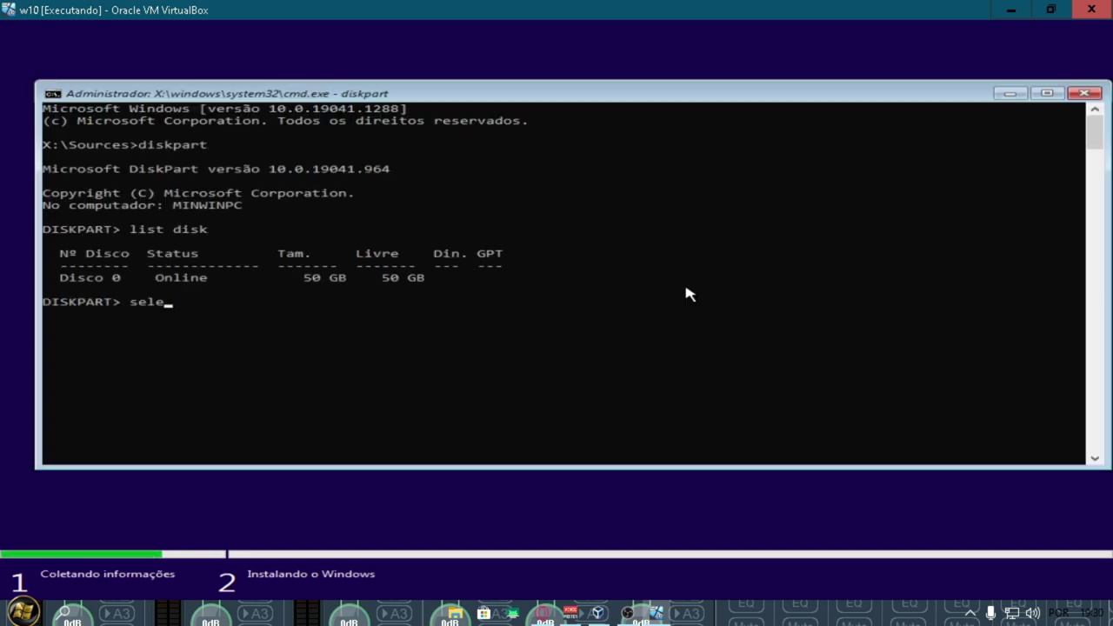
{"action": "key", "text": "Return"}
{"action": "type", "text": "clean"}
{"action": "key", "text": "Return"}
{"action": "type", "text": "exit"}
{"action": "key", "text": "Return"}
{"action": "type", "text": "exit"}
{"action": "key", "text": "Return"}
Create a new partition in the unallocated space of drive 0 and start the Windows installation.
{"action": "left_click", "coordinate": [703, 358]}
{"action": "left_click", "coordinate": [700, 371]}
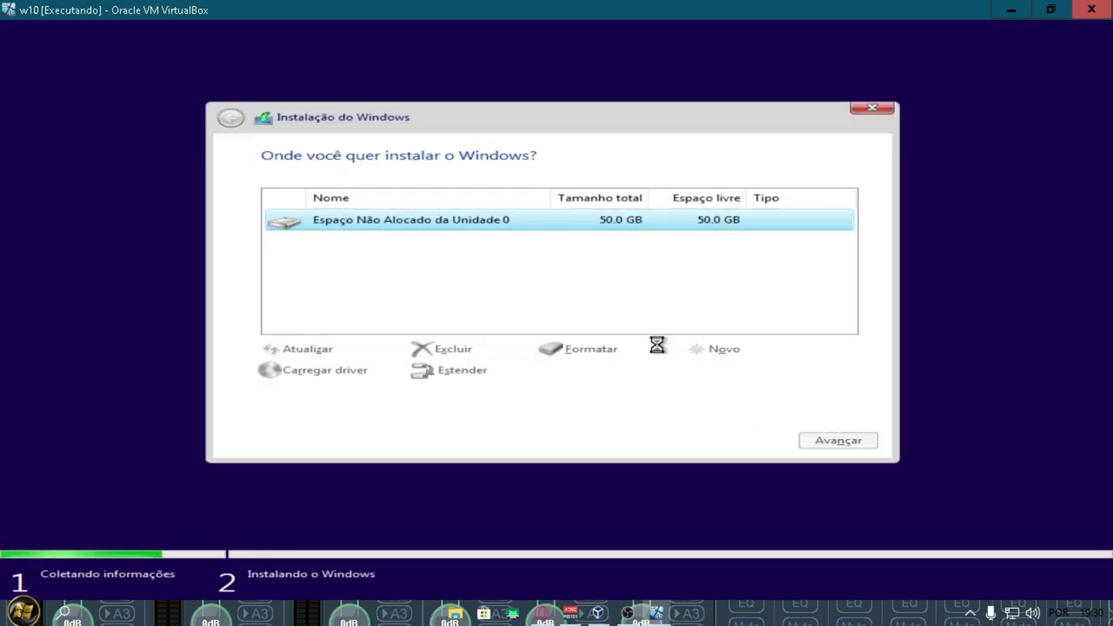
{"action": "left_click", "coordinate": [838, 440]}
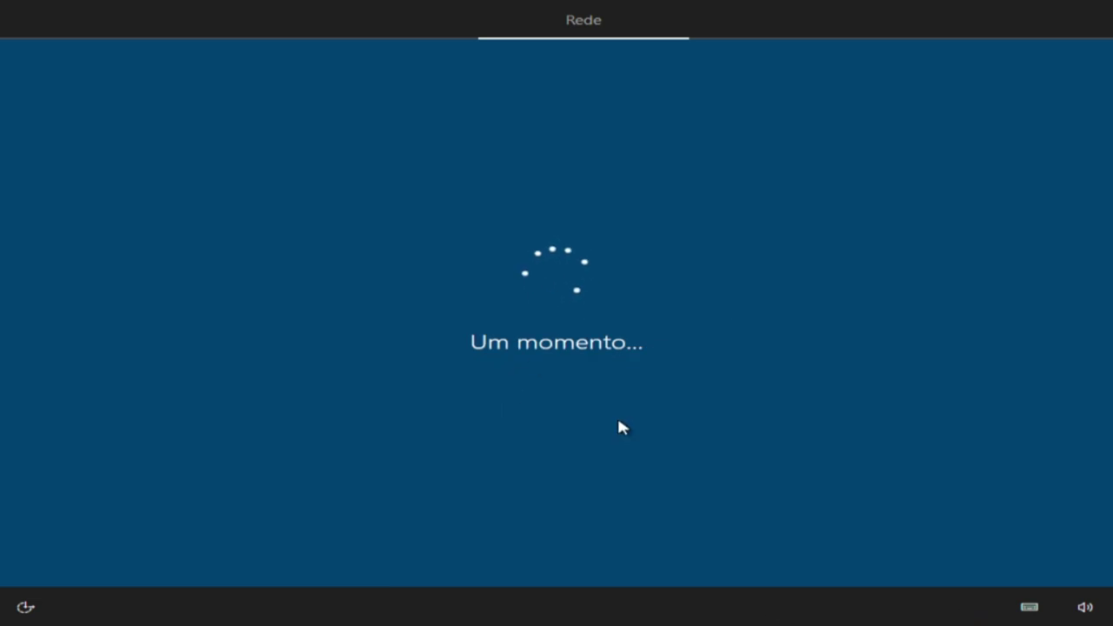
Enter the account's user name in the first-run setup and accept the remaining account and device-location settings.
{"action": "type", "text": "manodrive"}
{"action": "left_click", "coordinate": [963, 548]}
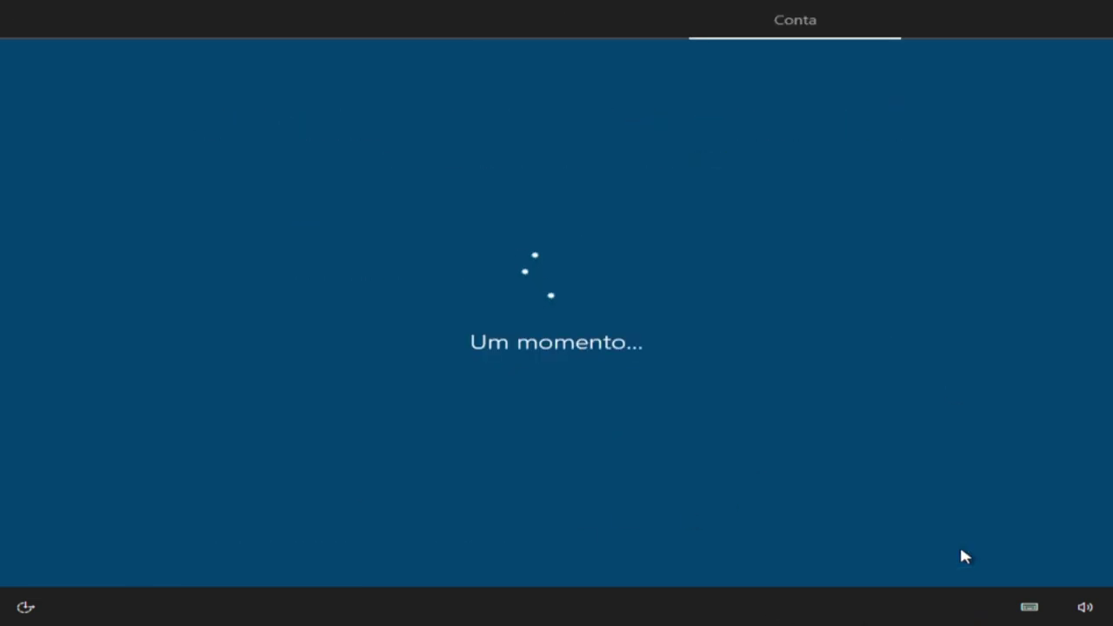
{"action": "left_click", "coordinate": [979, 556]}
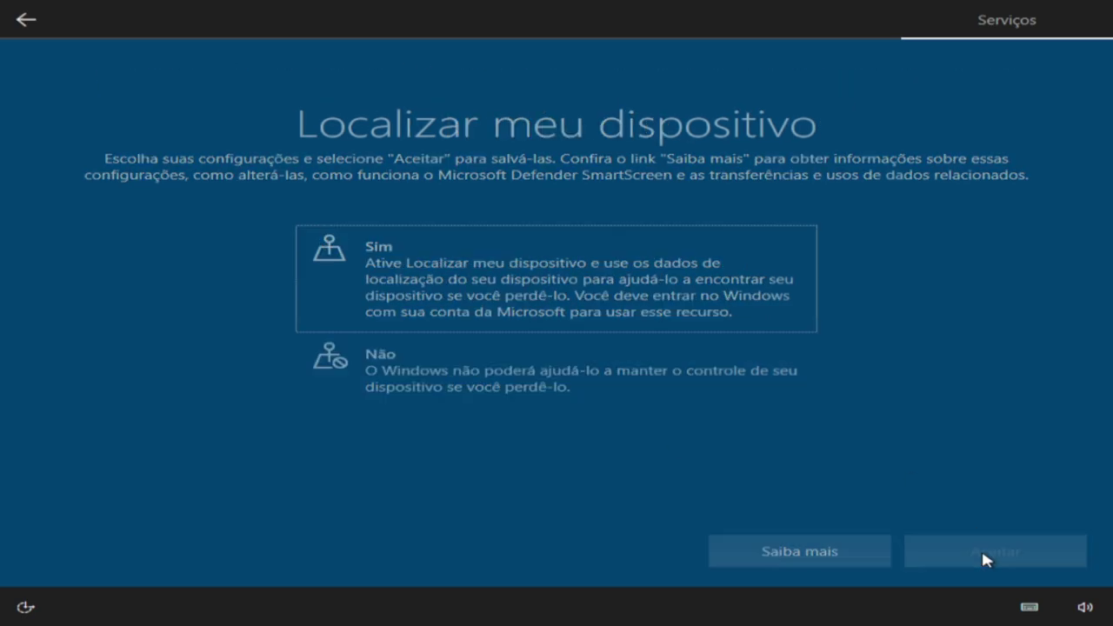
{"action": "left_click", "coordinate": [1000, 555]}
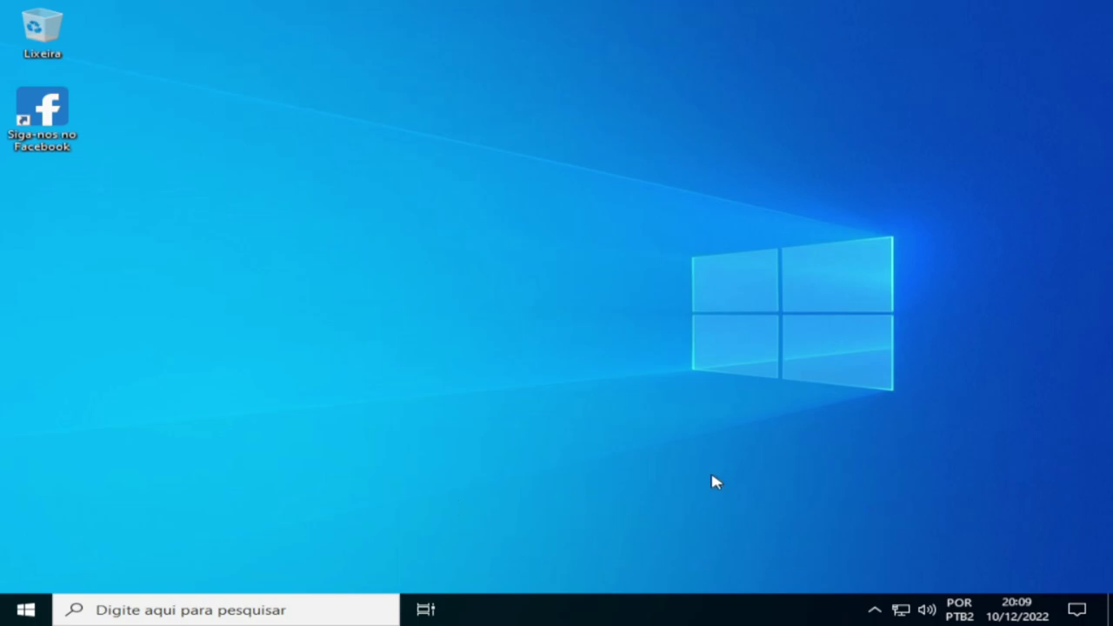
Examine the CPU usage and process figures in Task Manager's performance view, and close it.
{"action": "right_click", "coordinate": [476, 615]}
{"action": "left_click", "coordinate": [586, 537]}
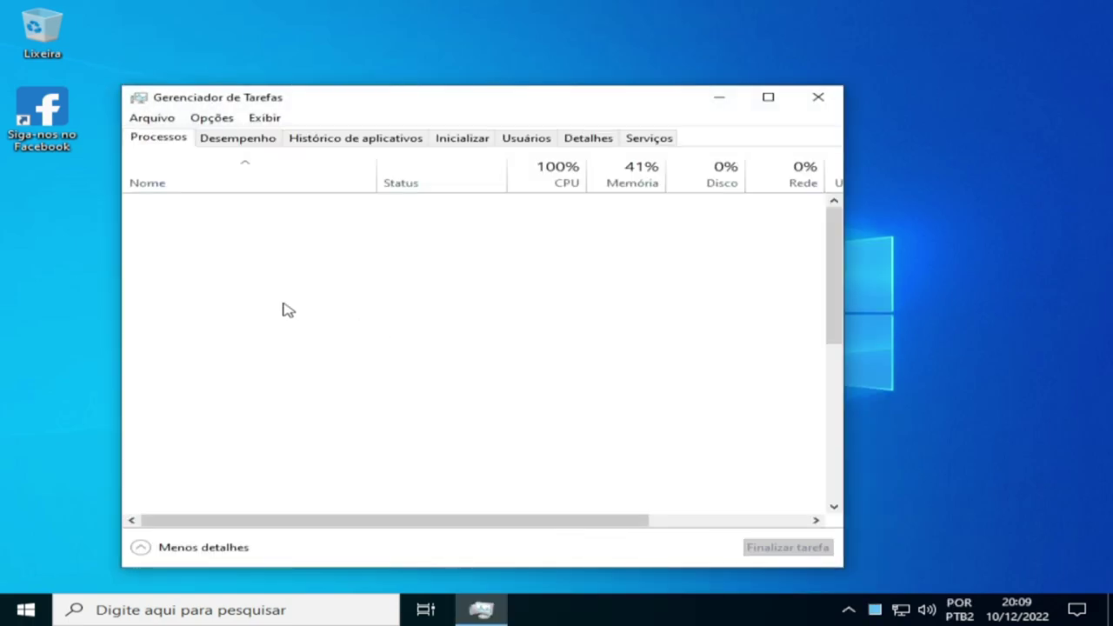
{"action": "left_click", "coordinate": [251, 139]}
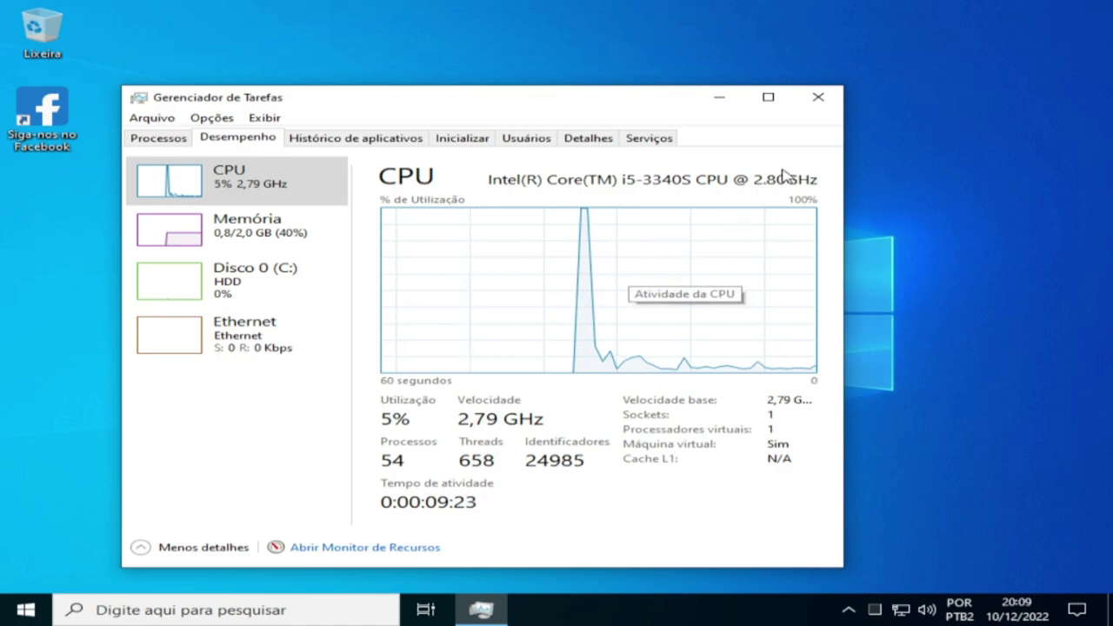
{"action": "left_click", "coordinate": [821, 101]}
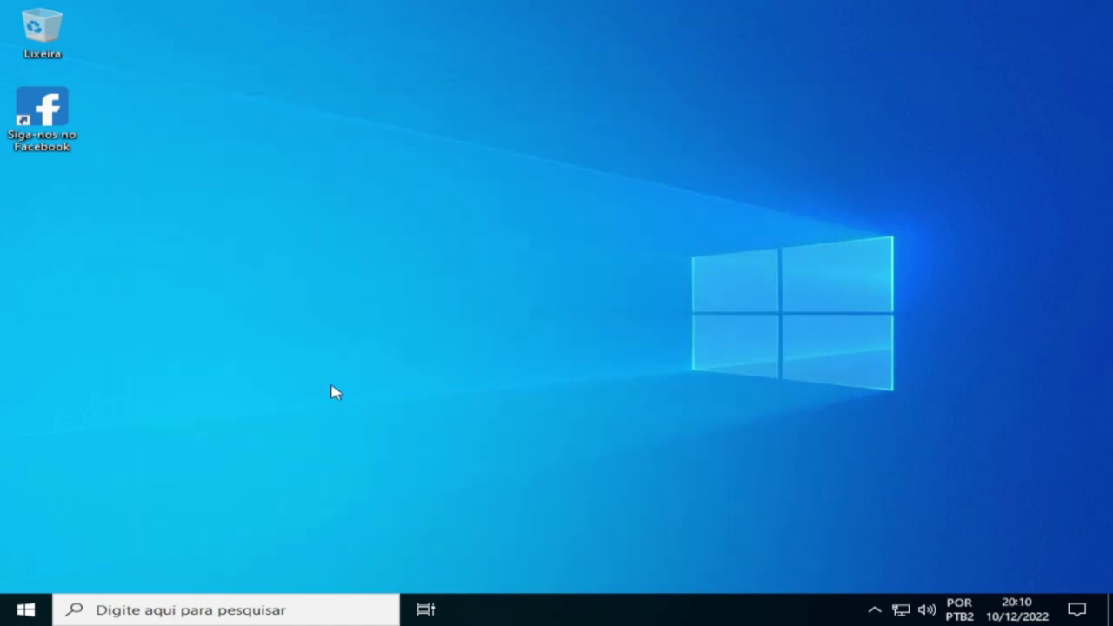
Review the installed apps in the Start menu and the Windows Security overview, and close the security window.
{"action": "left_click", "coordinate": [40, 612]}
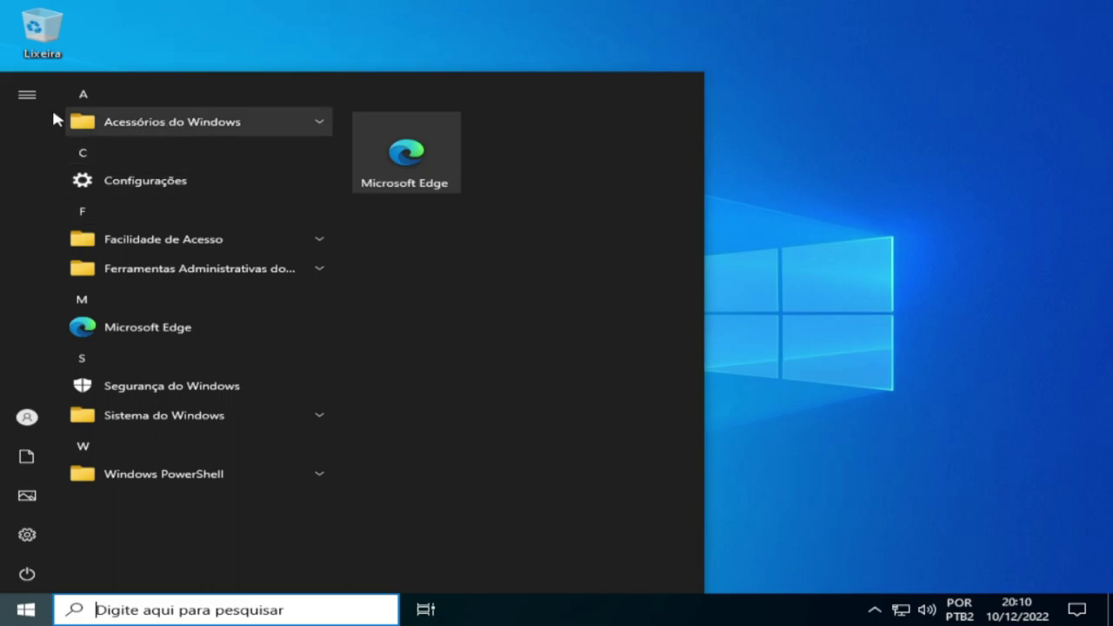
{"action": "mouse_move", "coordinate": [54, 561]}
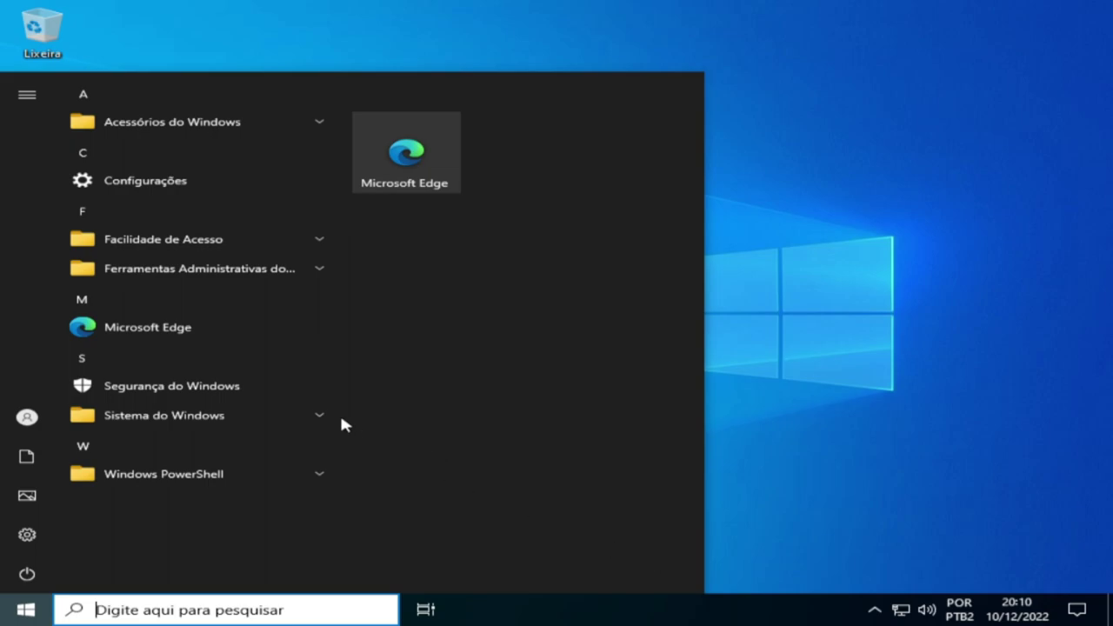
{"action": "left_click", "coordinate": [257, 397]}
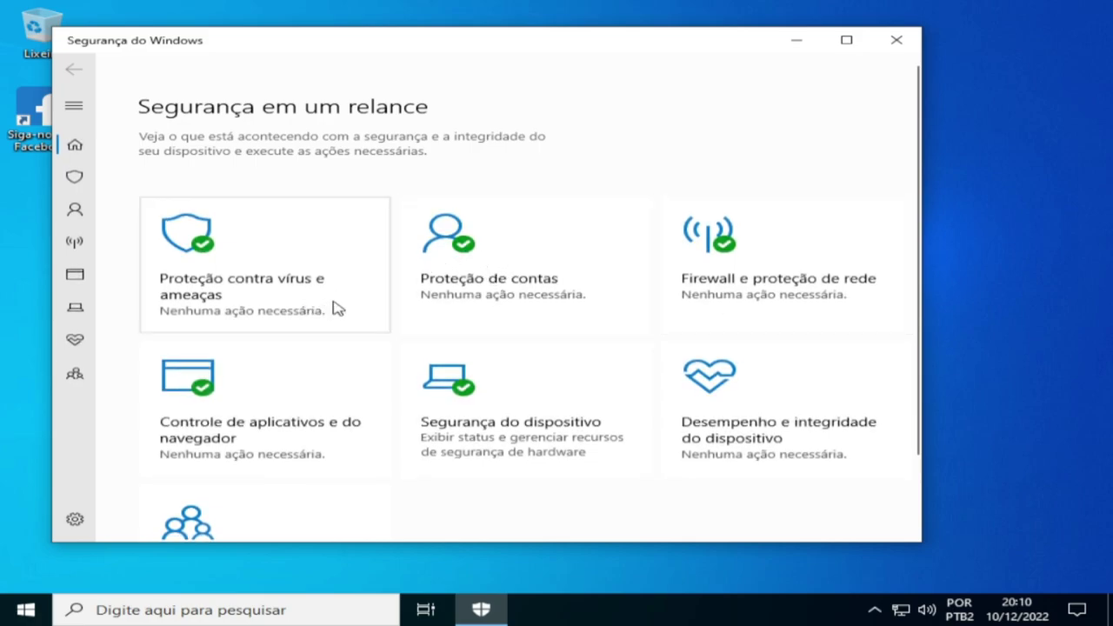
{"action": "left_click", "coordinate": [894, 40]}
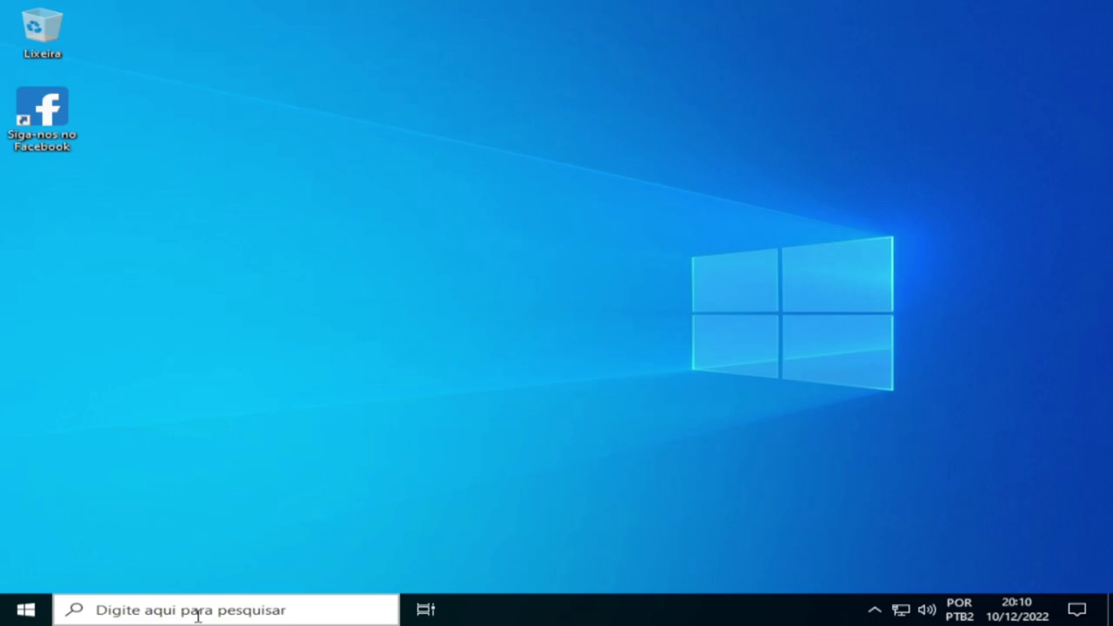
Run winver to check the installed Windows version and build, and close the information window.
{"action": "key", "text": "super+r"}
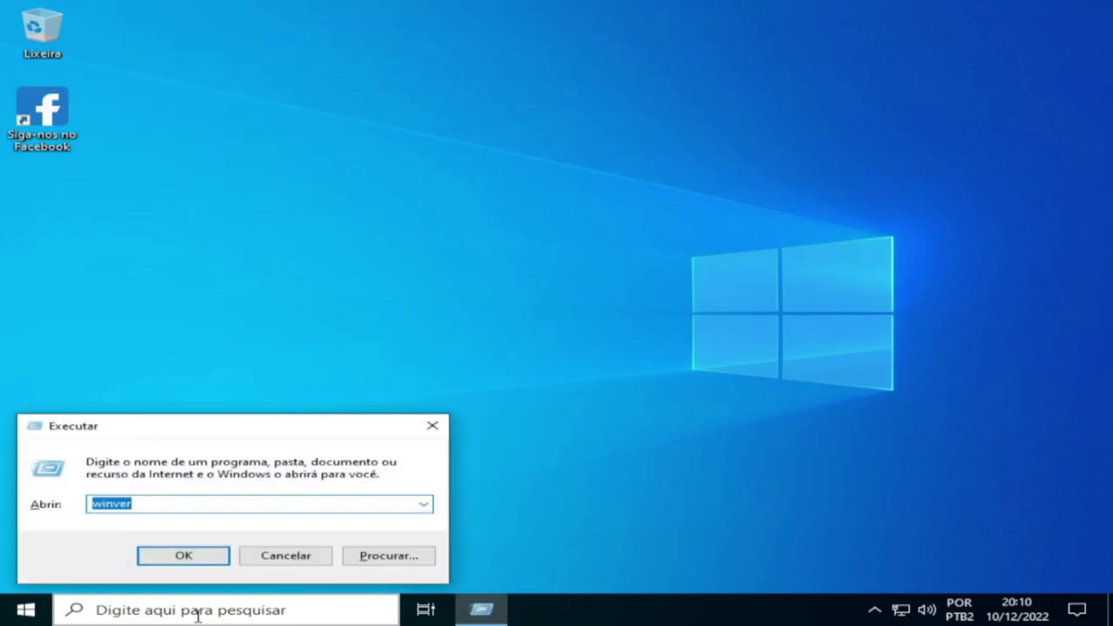
{"action": "key", "text": "Return"}
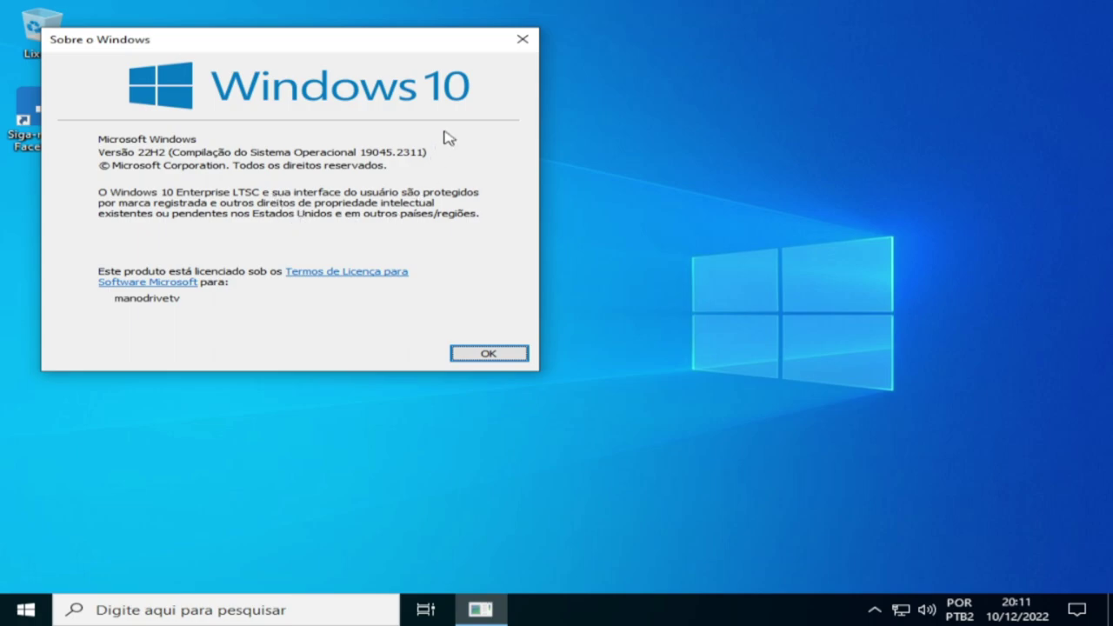
{"action": "left_click", "coordinate": [522, 40]}
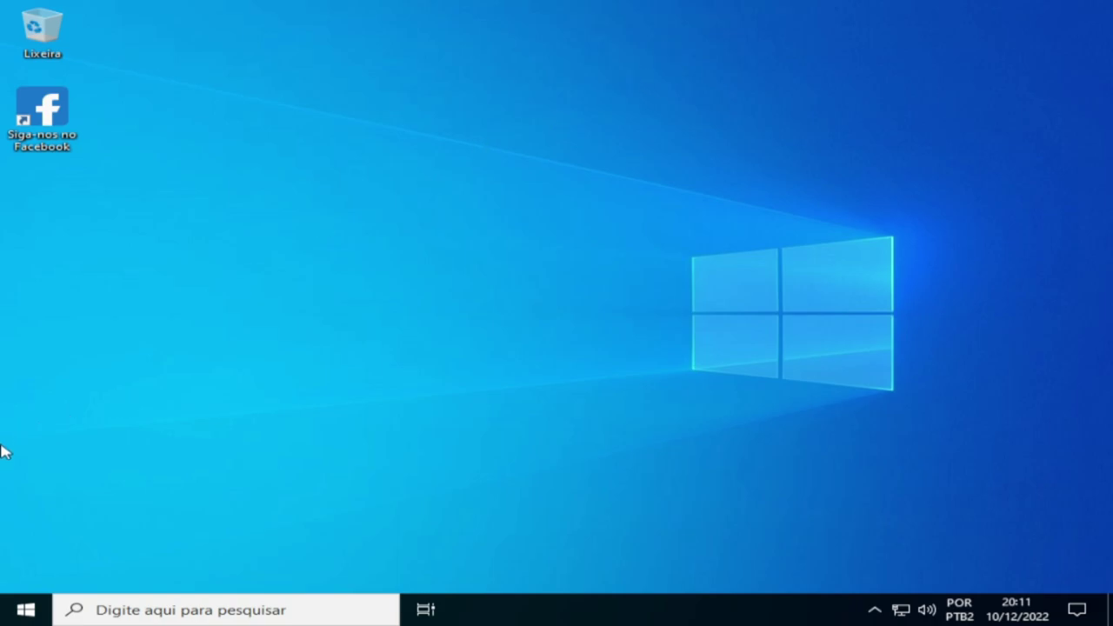
{"action": "left_click", "coordinate": [58, 610]}
{"action": "left_click", "coordinate": [25, 608]}
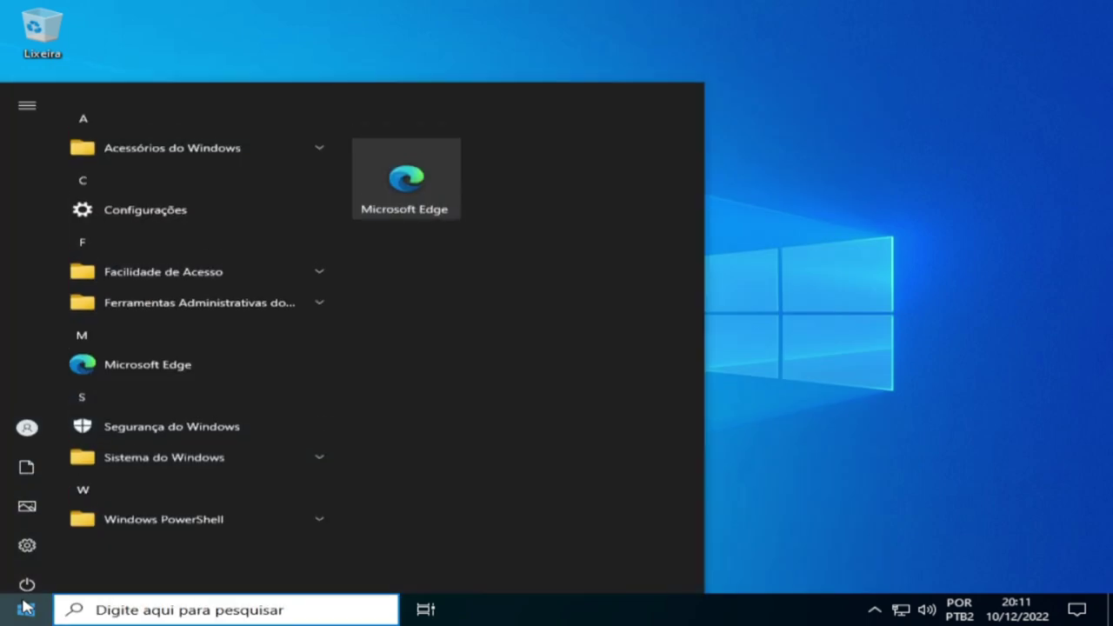
{"action": "left_click", "coordinate": [26, 608]}
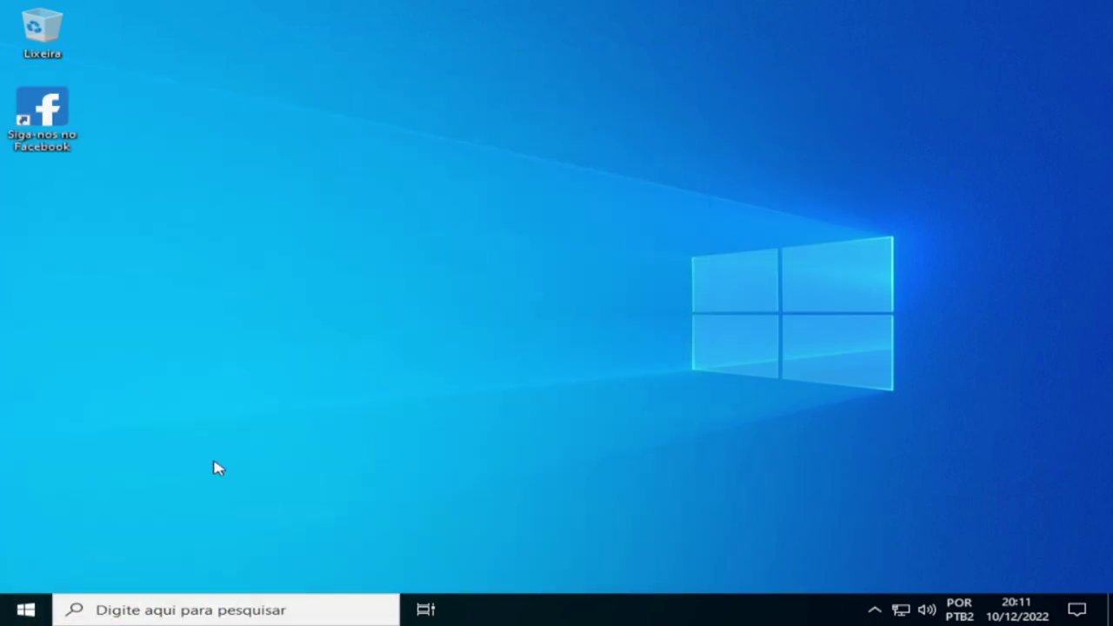
Check the used and free space of Local Disk (C:) in its properties, and close the properties window.
{"action": "key", "text": "super+e"}
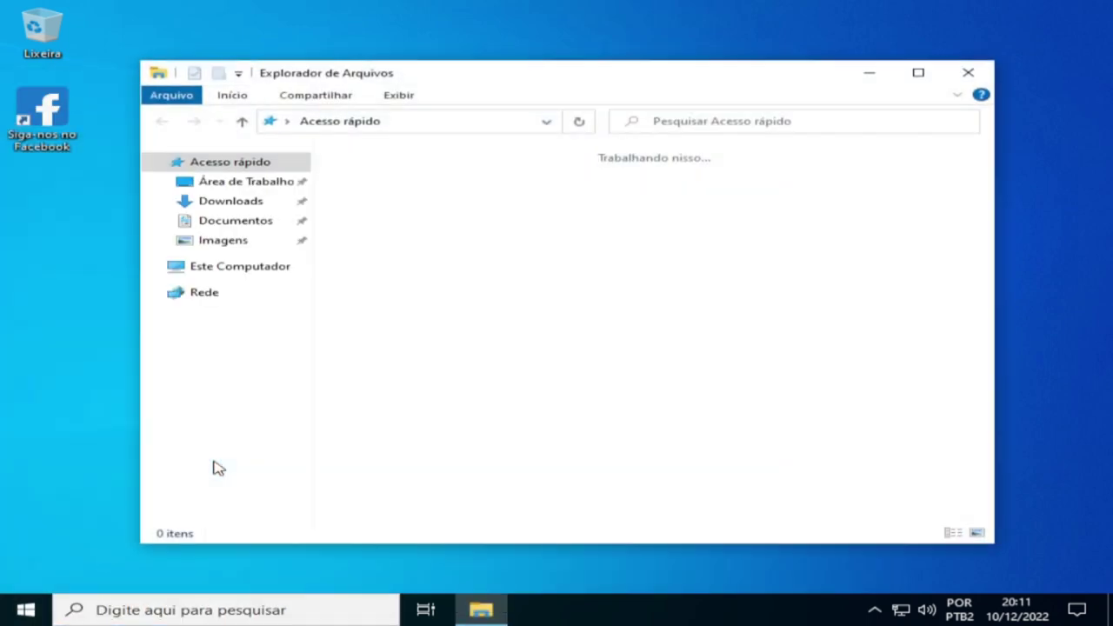
{"action": "left_click", "coordinate": [236, 271]}
{"action": "right_click", "coordinate": [485, 409]}
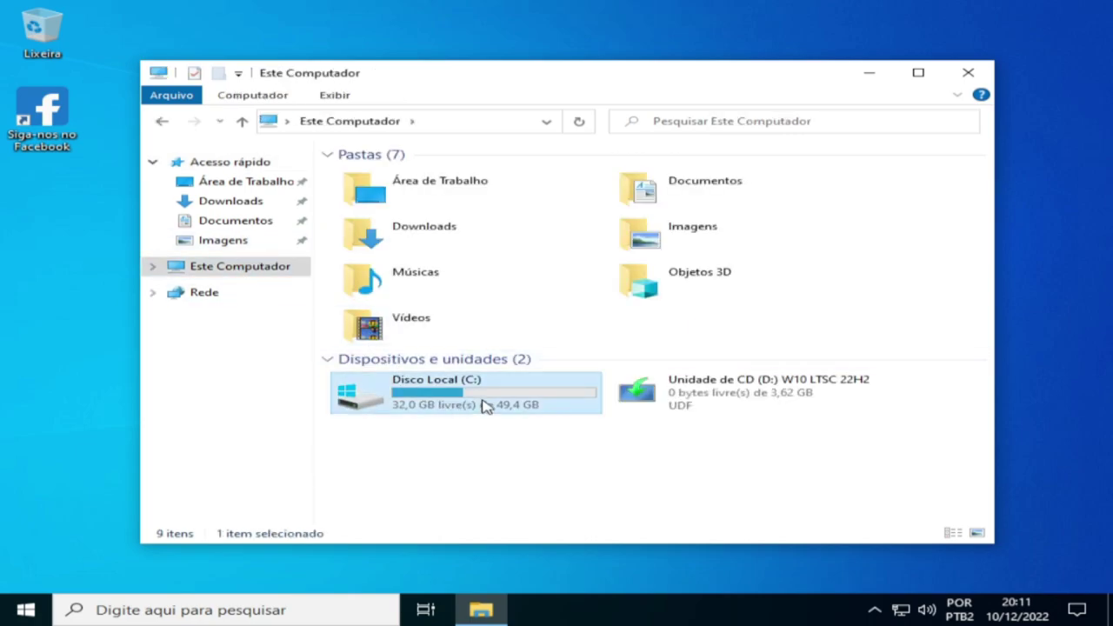
{"action": "left_click", "coordinate": [556, 386]}
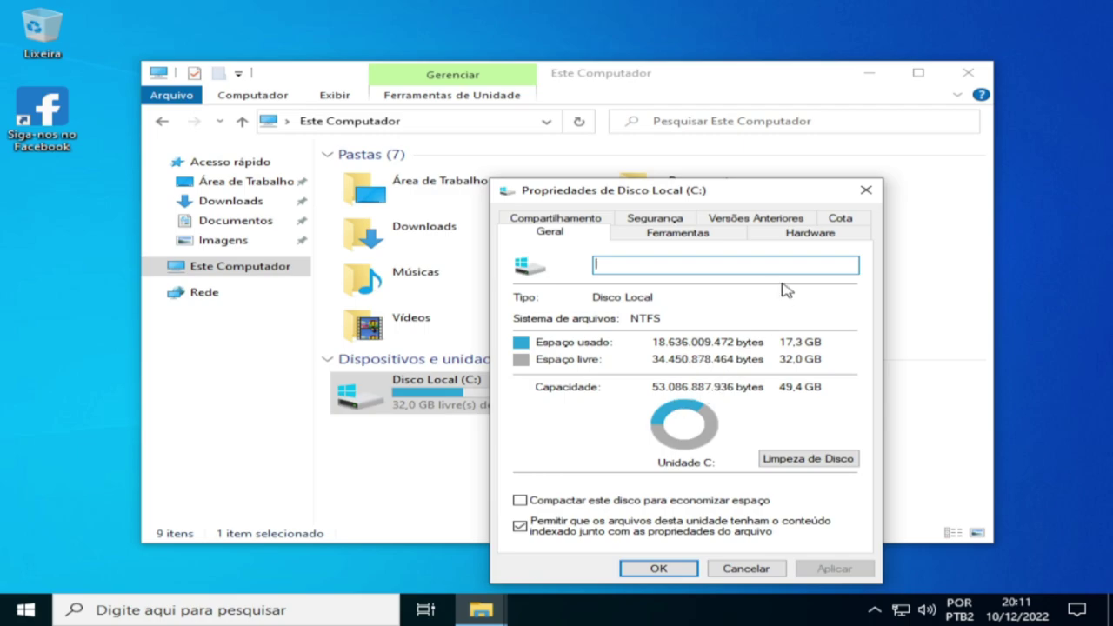
{"action": "left_click", "coordinate": [866, 191]}
Check the options for creating new items on the desktop, dismiss them and close File Explorer.
{"action": "right_click", "coordinate": [1042, 208]}
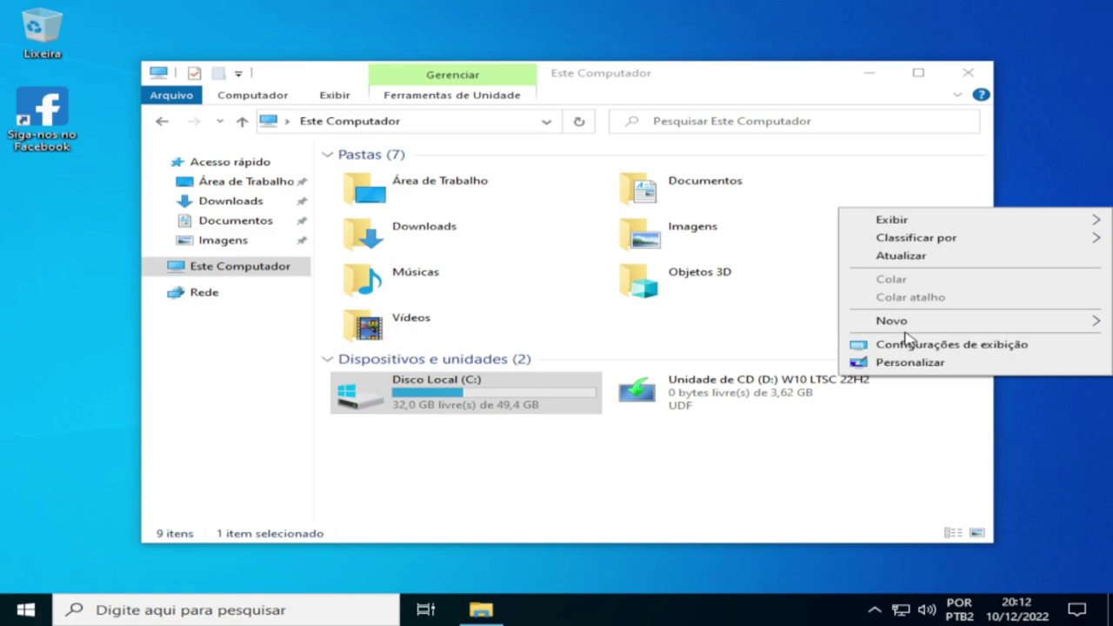
{"action": "mouse_move", "coordinate": [907, 323]}
{"action": "left_click", "coordinate": [574, 476]}
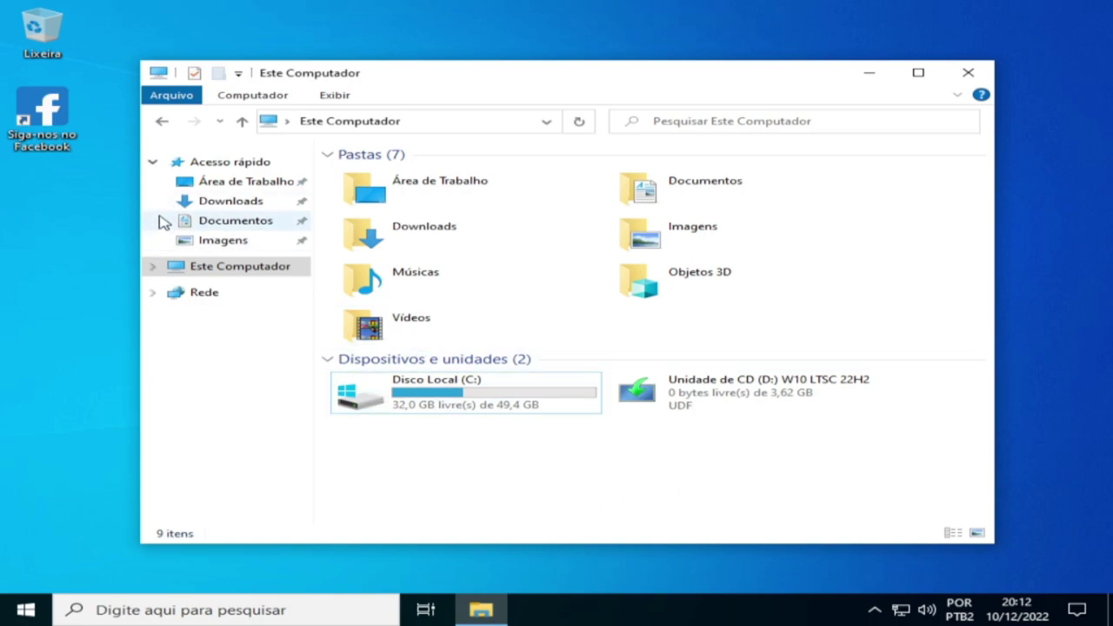
{"action": "left_click", "coordinate": [965, 74]}
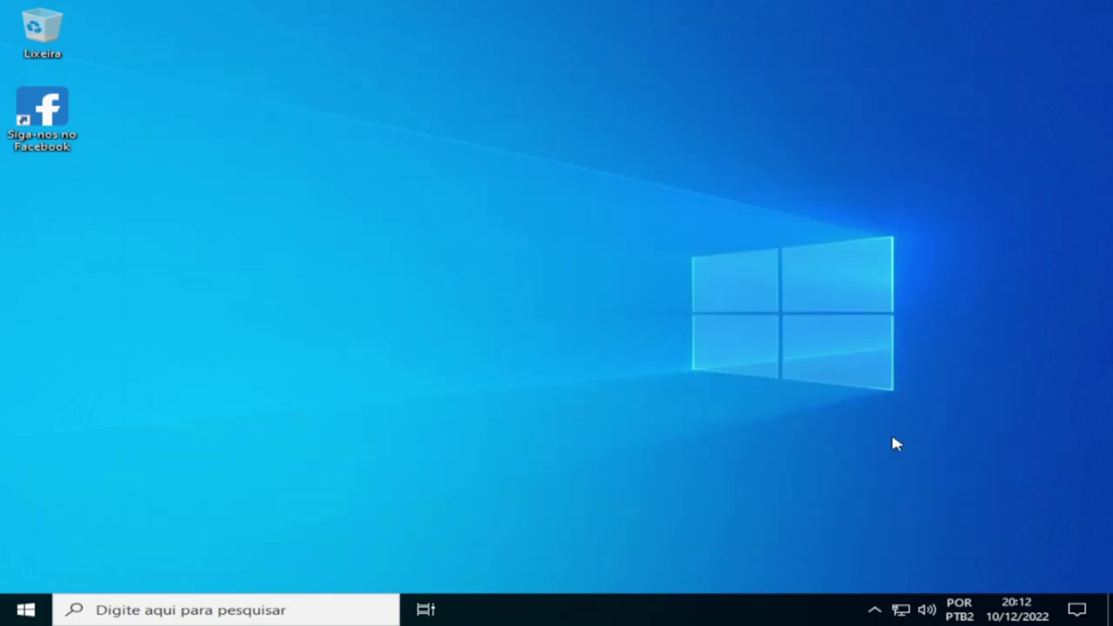
Check which icons are hidden in the taskbar's notification area, and hide them again.
{"action": "left_click", "coordinate": [875, 610]}
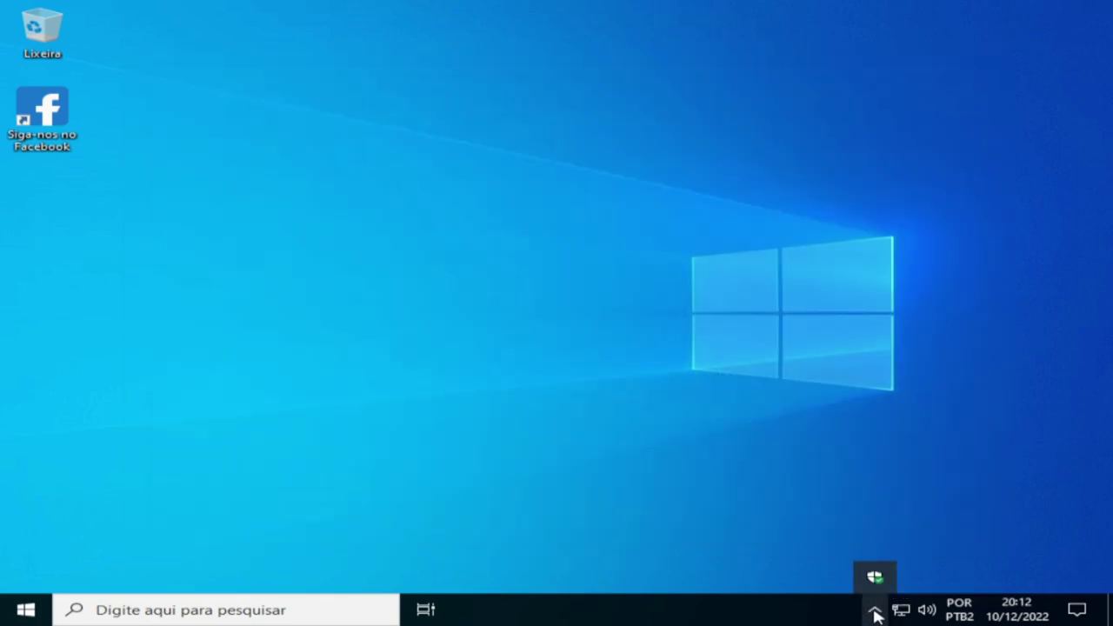
{"action": "left_click", "coordinate": [875, 610]}
{"action": "left_click", "coordinate": [875, 610]}
{"action": "left_click", "coordinate": [875, 611]}
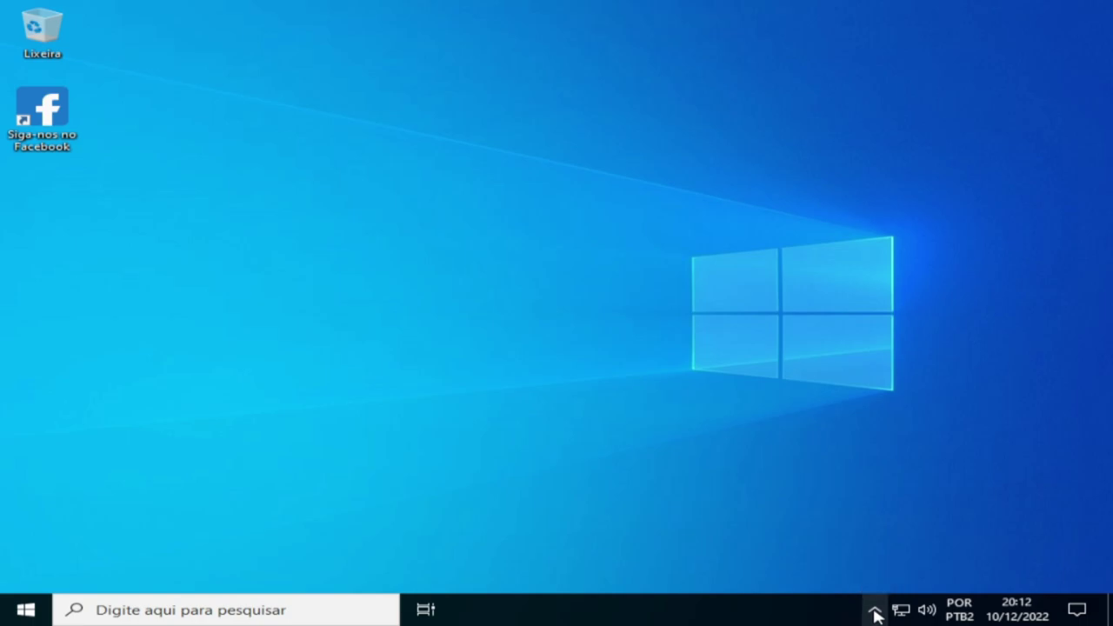
Find and open the Control Panel and display the list of installed programs.
{"action": "left_click", "coordinate": [23, 611]}
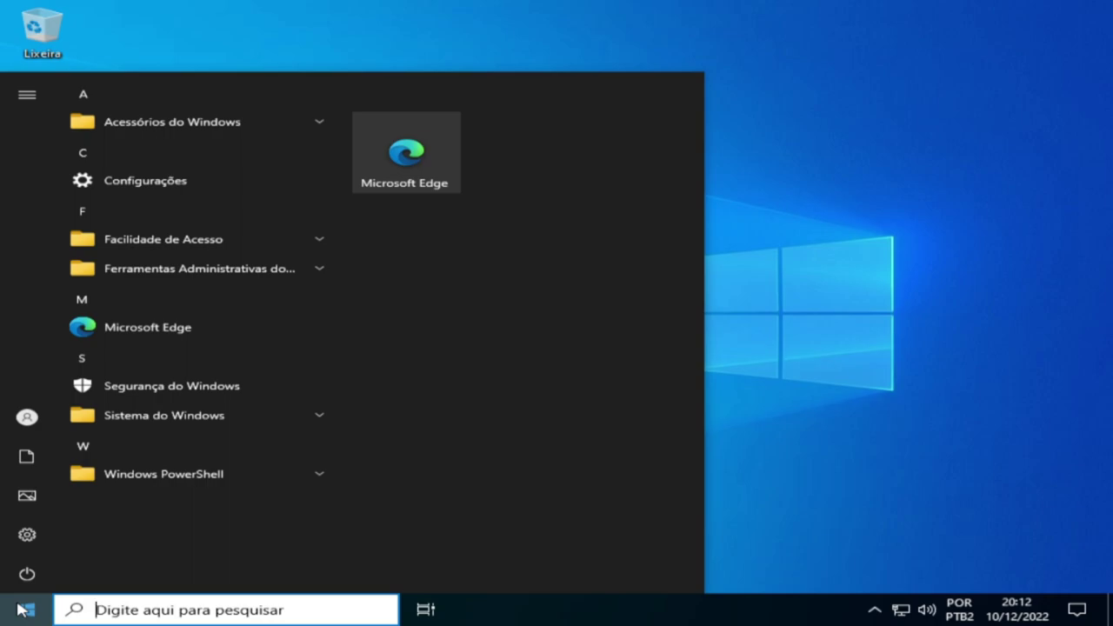
{"action": "type", "text": "painel"}
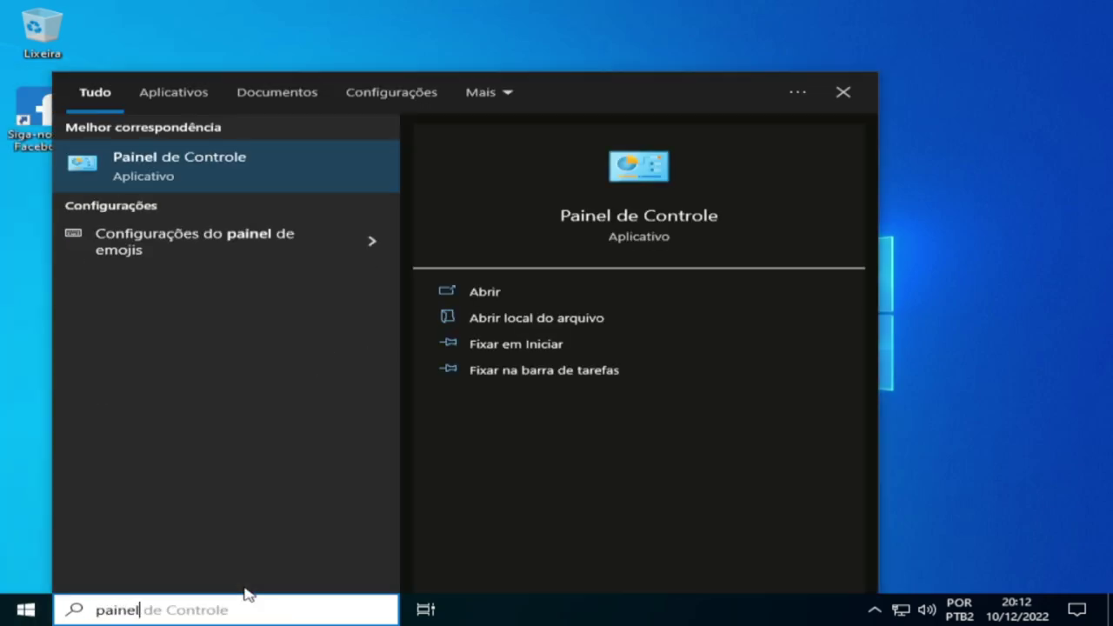
{"action": "left_click", "coordinate": [519, 291]}
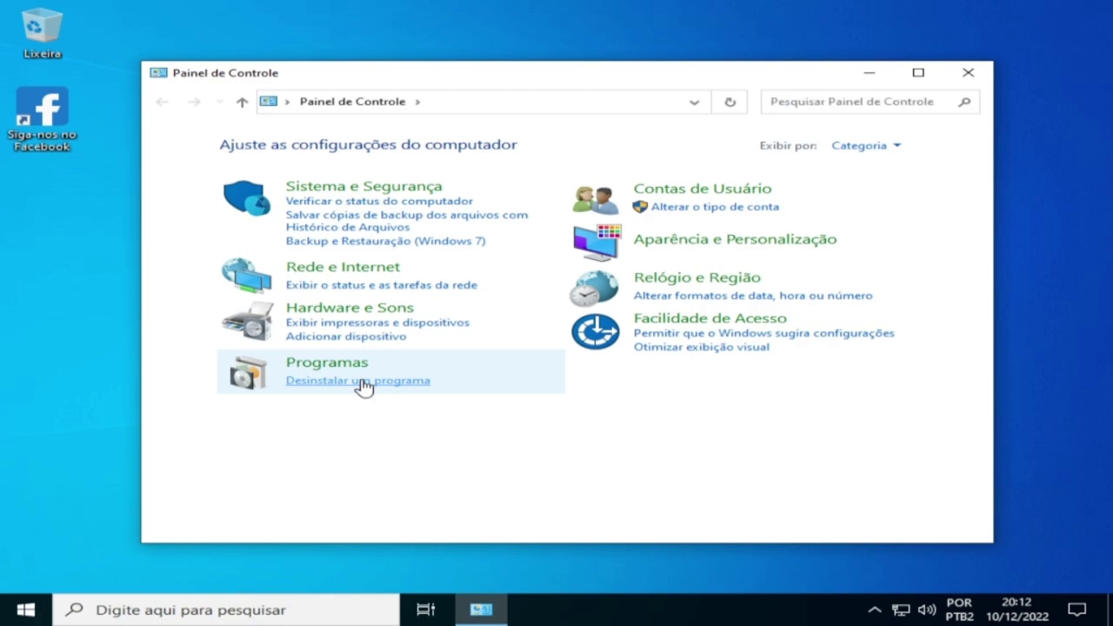
{"action": "left_click", "coordinate": [356, 382]}
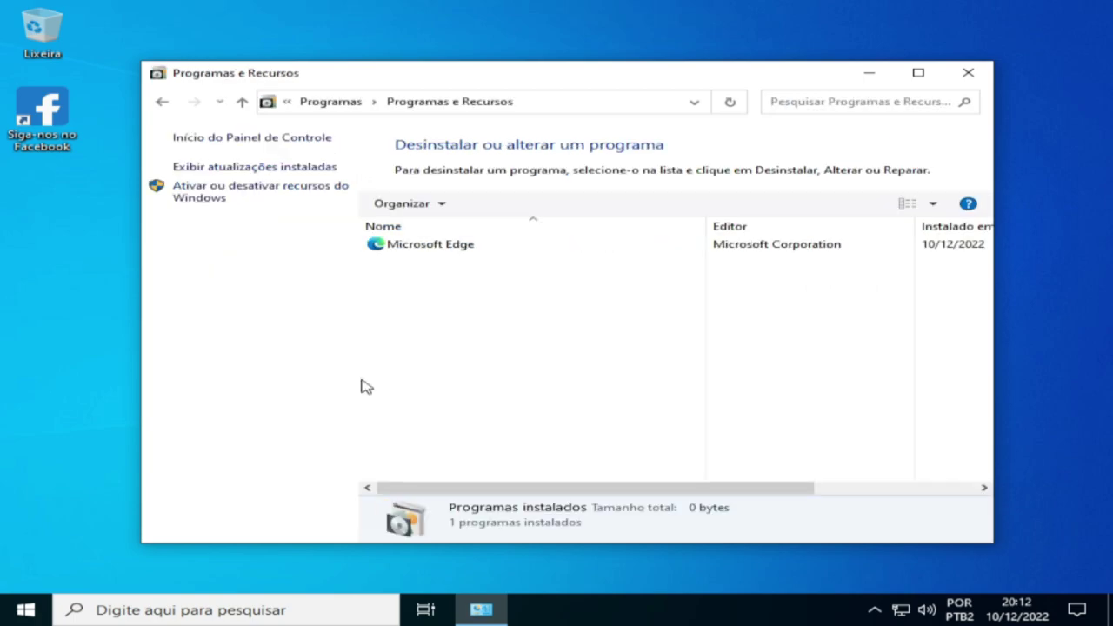
Examine the installed Windows updates and their installation dates, and close the window.
{"action": "left_click", "coordinate": [271, 168]}
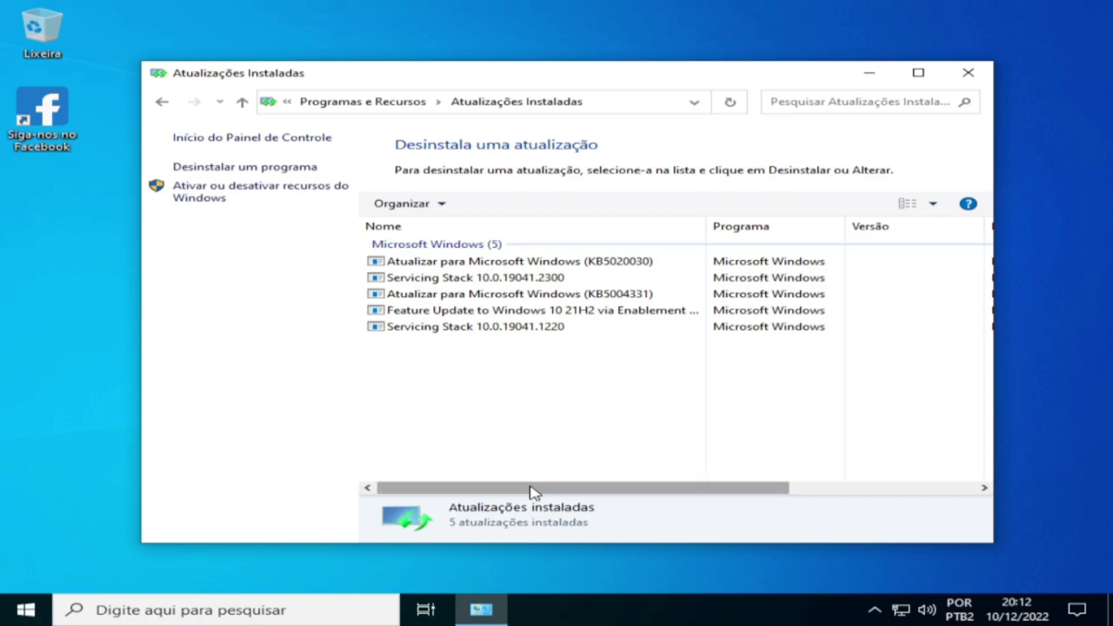
{"action": "left_click_drag", "start_coordinate": [533, 496], "coordinate": [803, 488]}
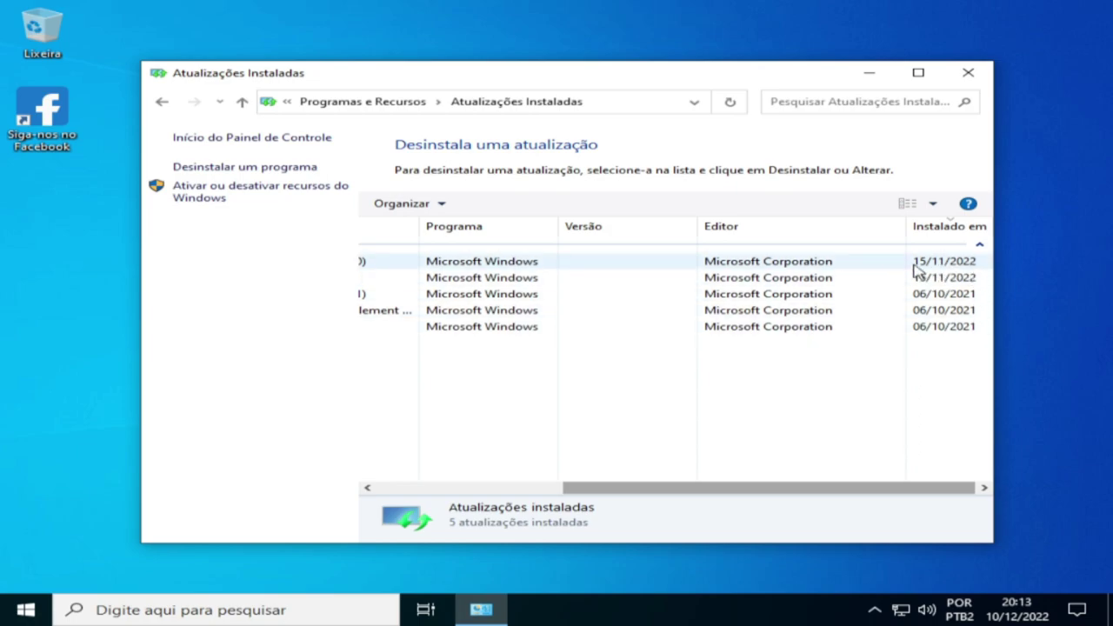
{"action": "left_click", "coordinate": [968, 73]}
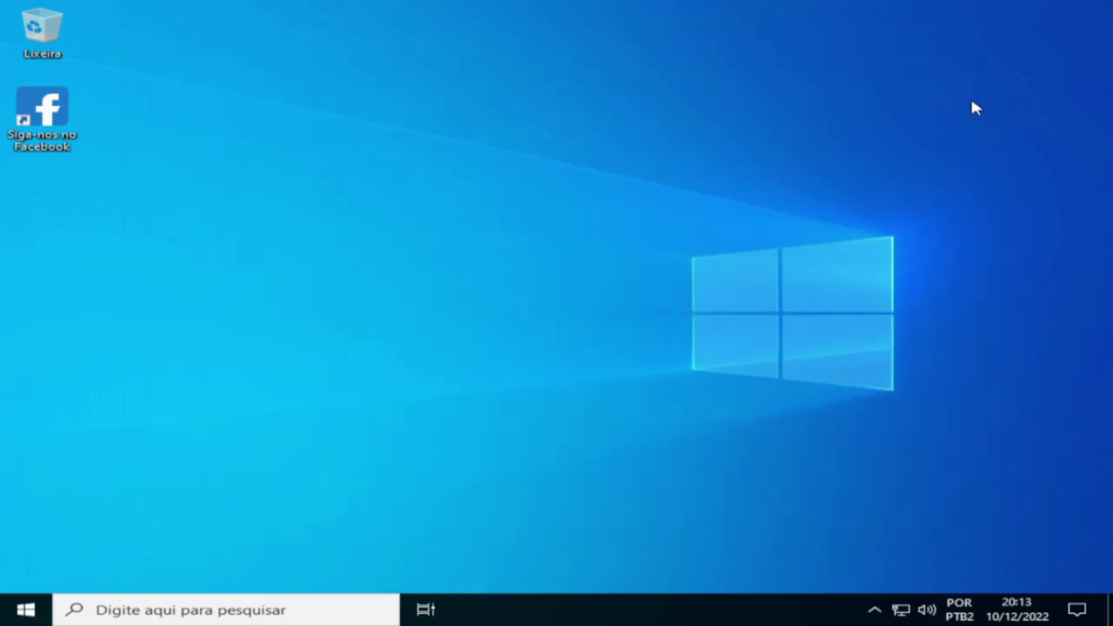